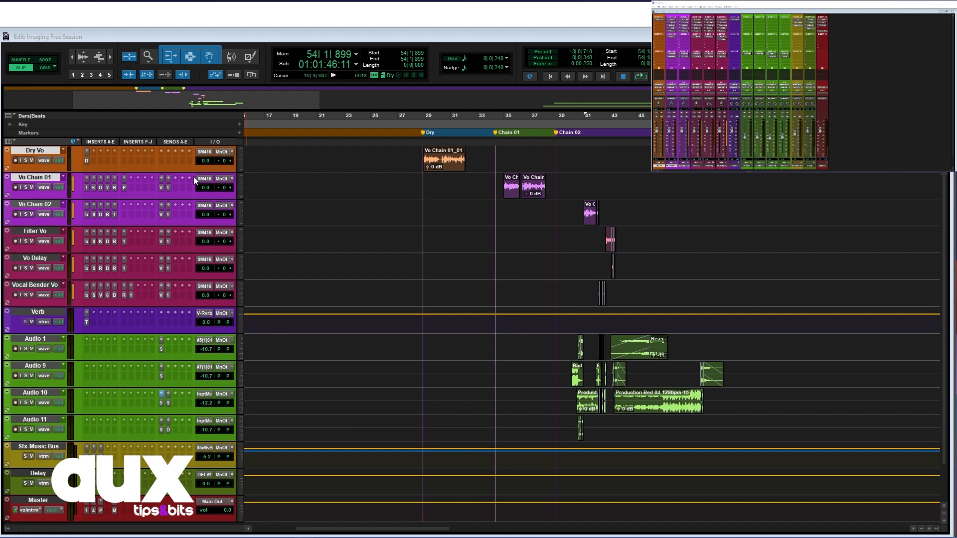
Hide the Dry Vo and Vo Chain 01 tracks and make them inactive, and enlarge the remaining tracks from the Chain 02 marker.
click(38, 203)
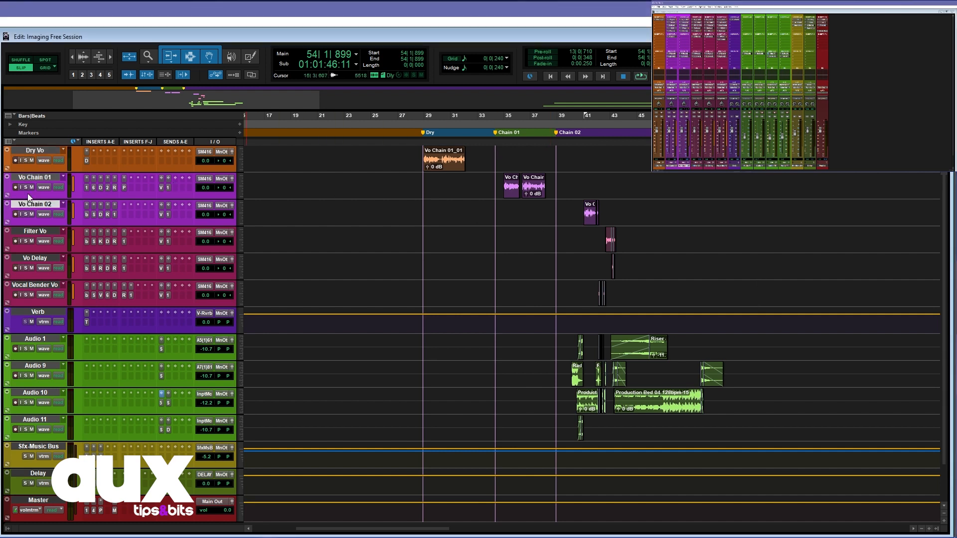
right_click(37, 149)
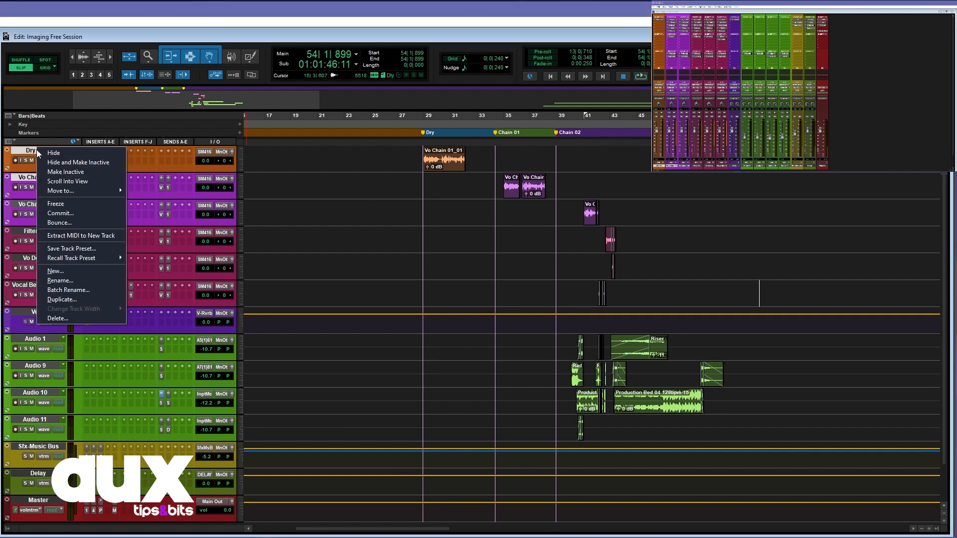
click(65, 162)
click(560, 182)
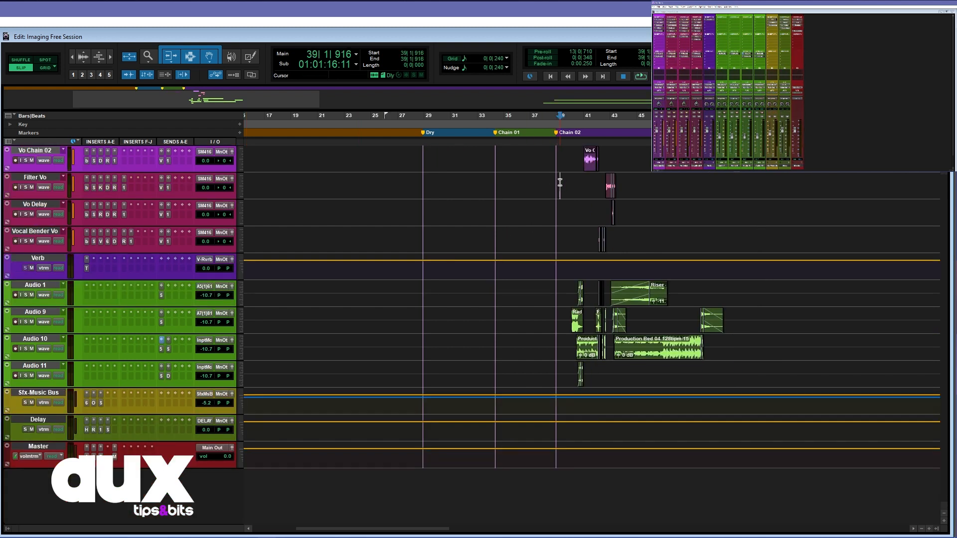
key(ctrl+alt+super+Down)
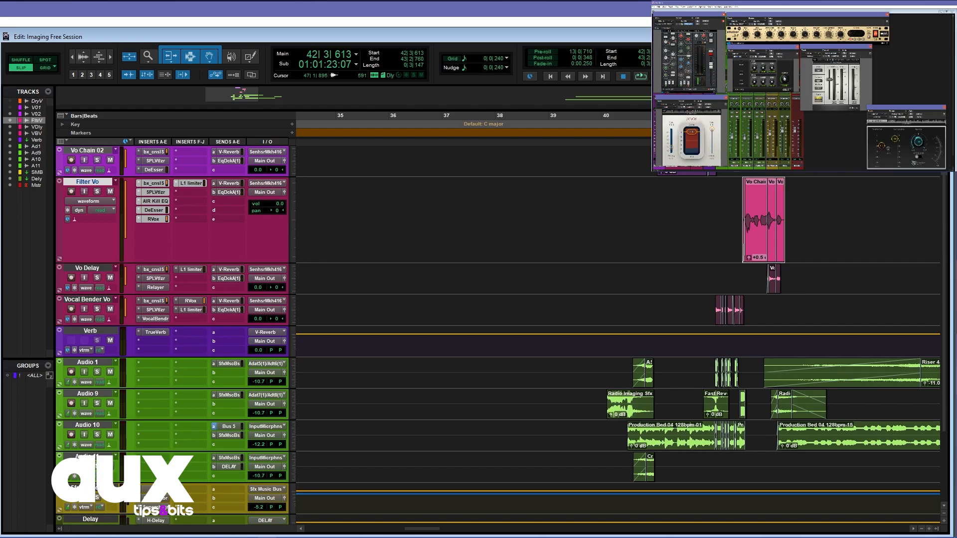
Hide the track and group lists, and solo the Filter Vo track for playback.
click(60, 529)
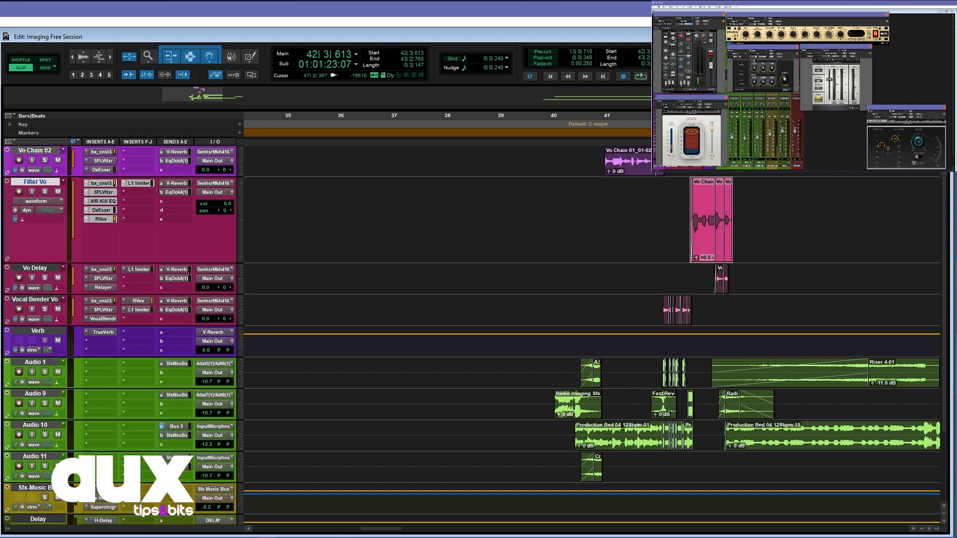
click(44, 191)
key(space)
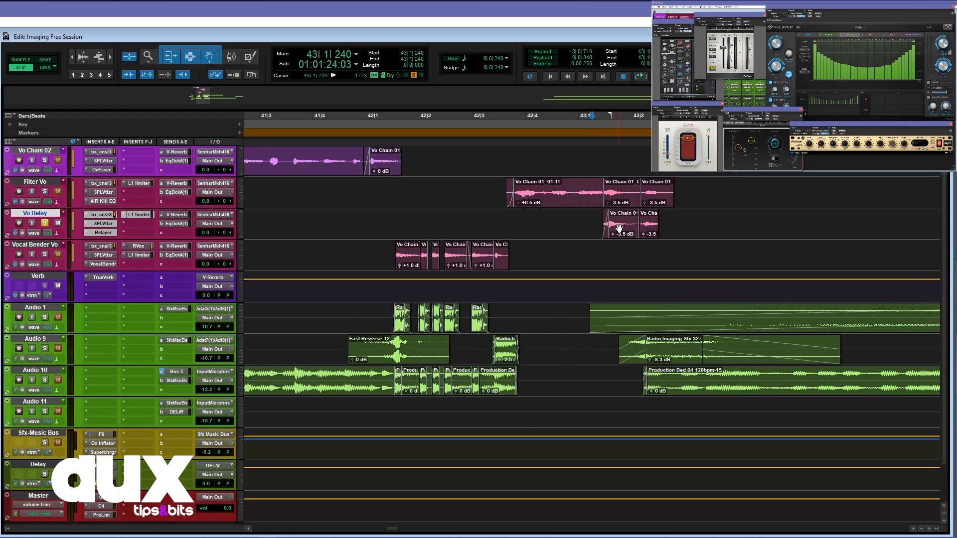
Select the two clips on the soloed Vo Delay track and play them from just before the first clip.
click(616, 229)
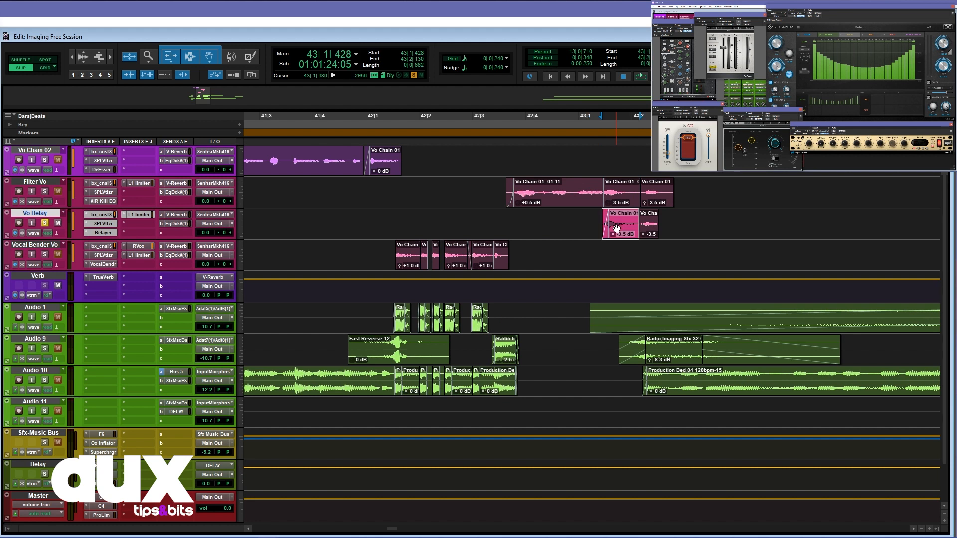
shift+click(648, 228)
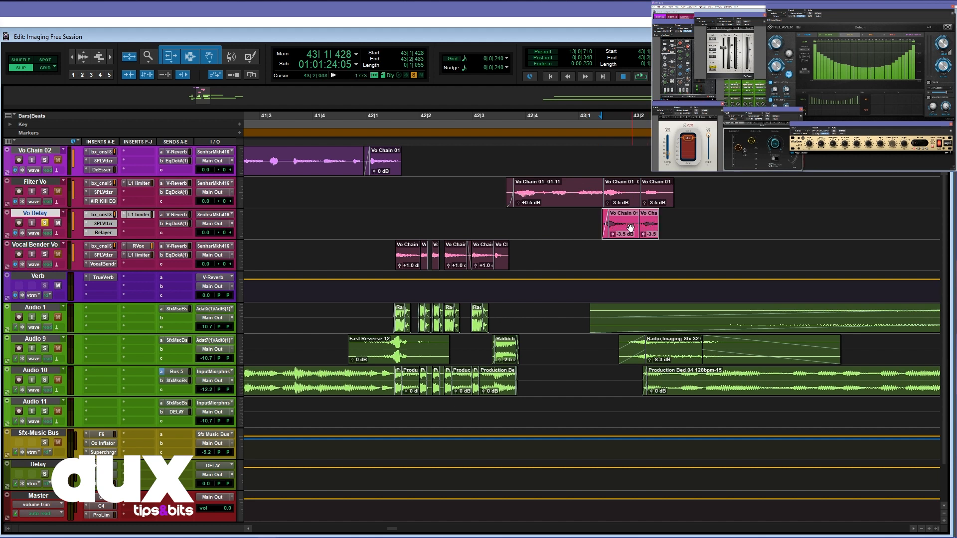
click(598, 222)
key(ctrl+bracketleft)
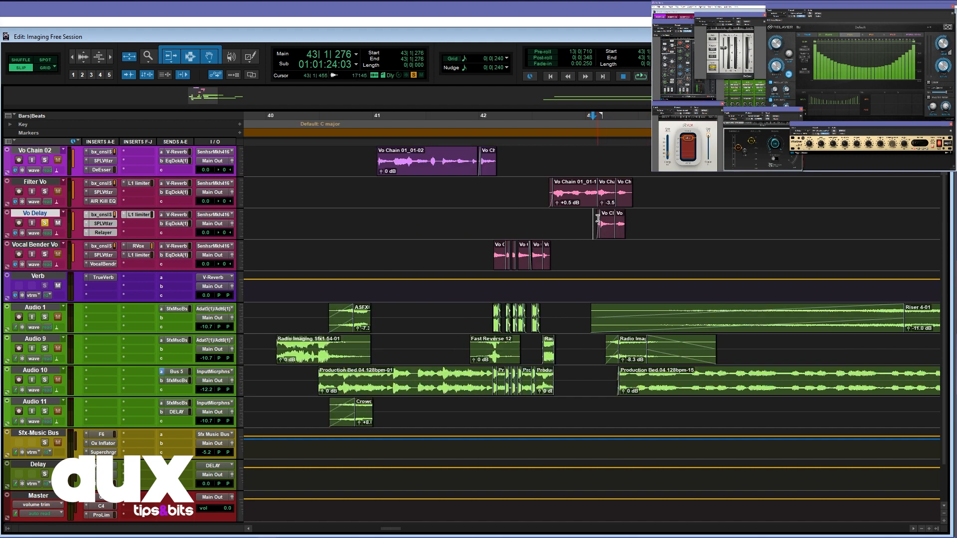
key(space)
key(ctrl+bracketleft)
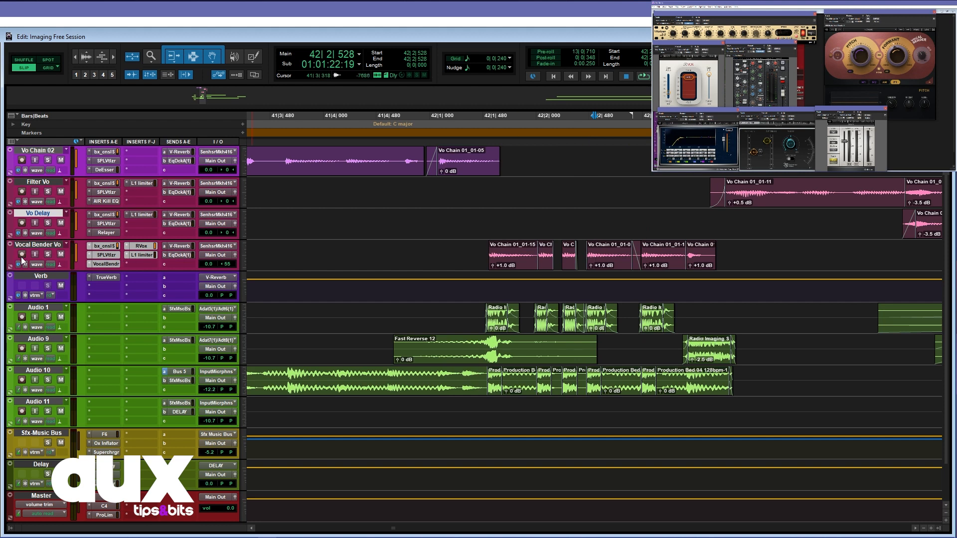
Solo the Vocal Bender Vo track, select all of its clips and increase the track height.
click(47, 256)
click(503, 267)
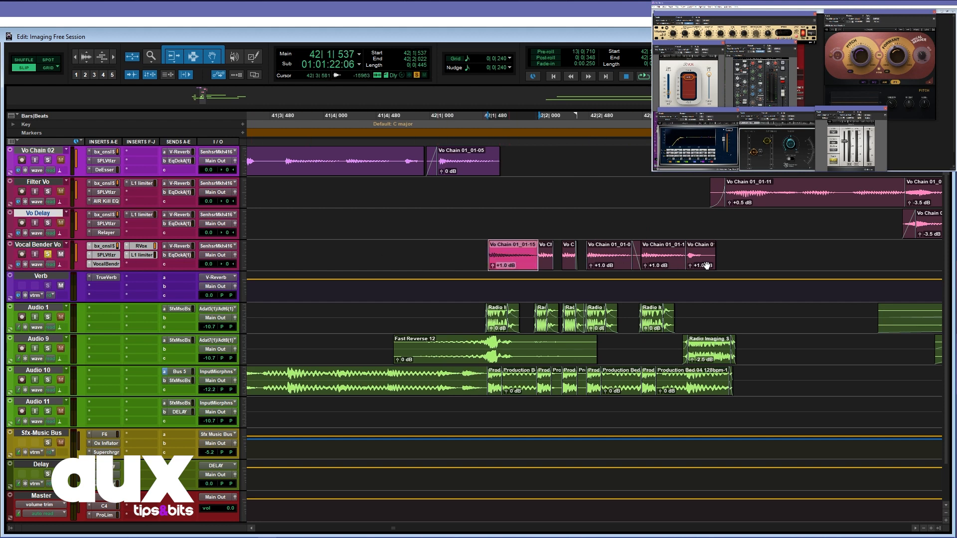
shift+click(701, 265)
key(r)
key(r)
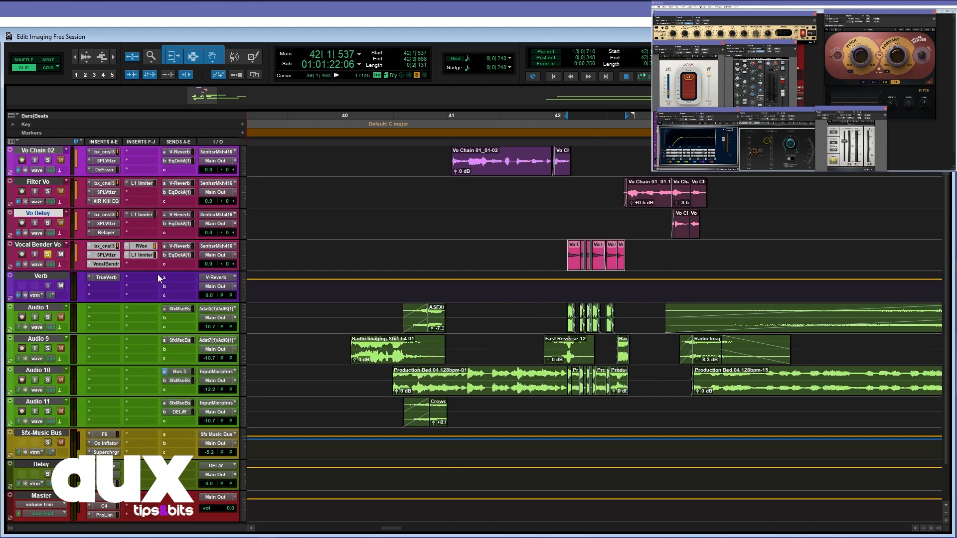
drag(154, 270, 151, 323)
key(t)
key(t)
key(t)
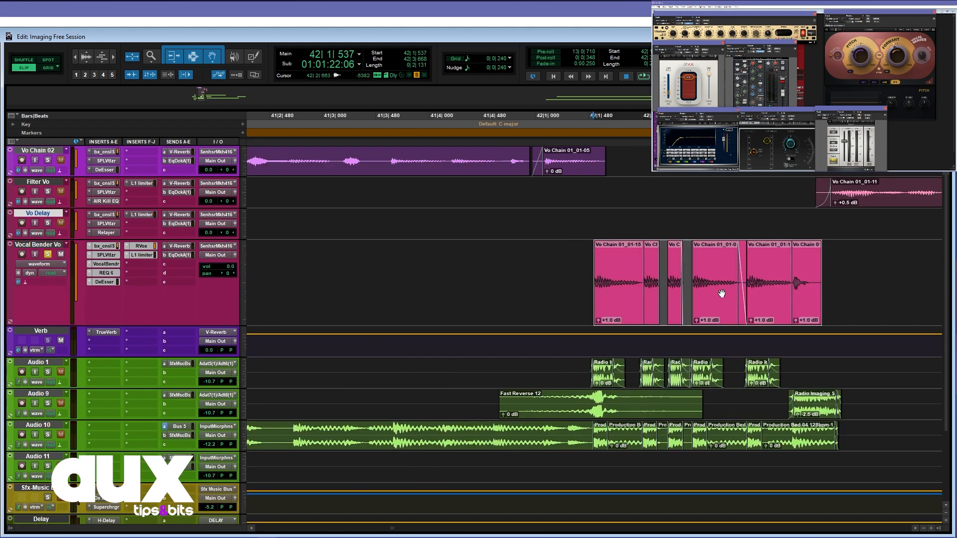
Play the selected Vocal Bender Vo clips to hear the effect of the track's plug-in chain.
key(r)
key(space)
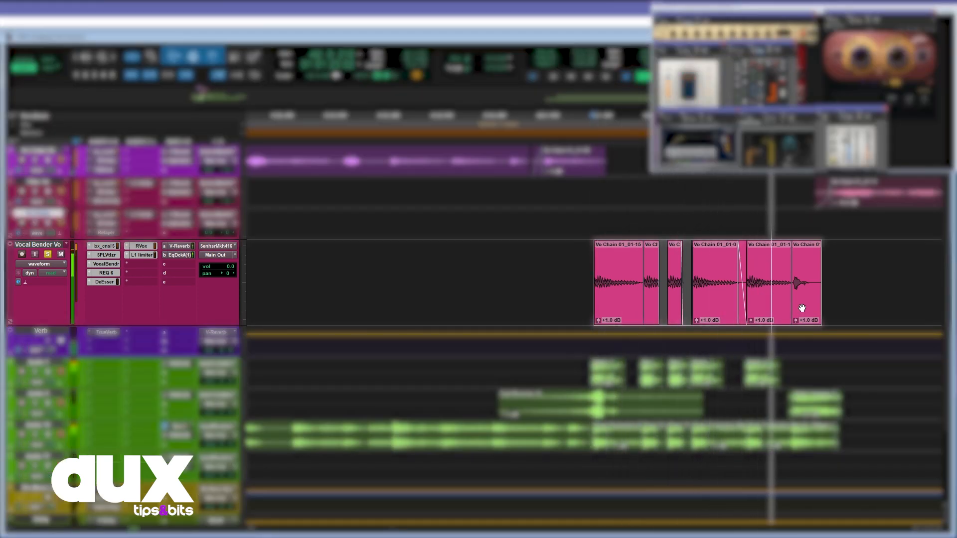
key(space)
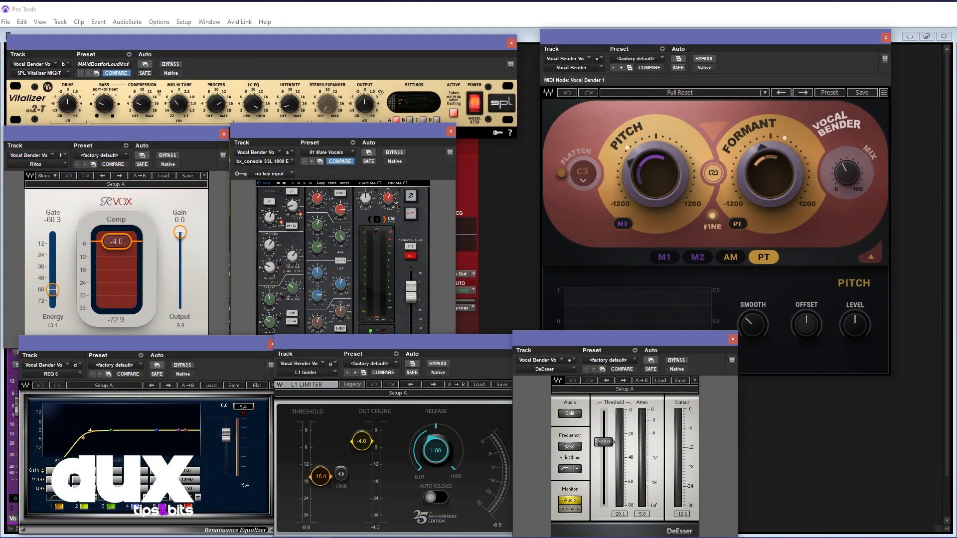
key(space)
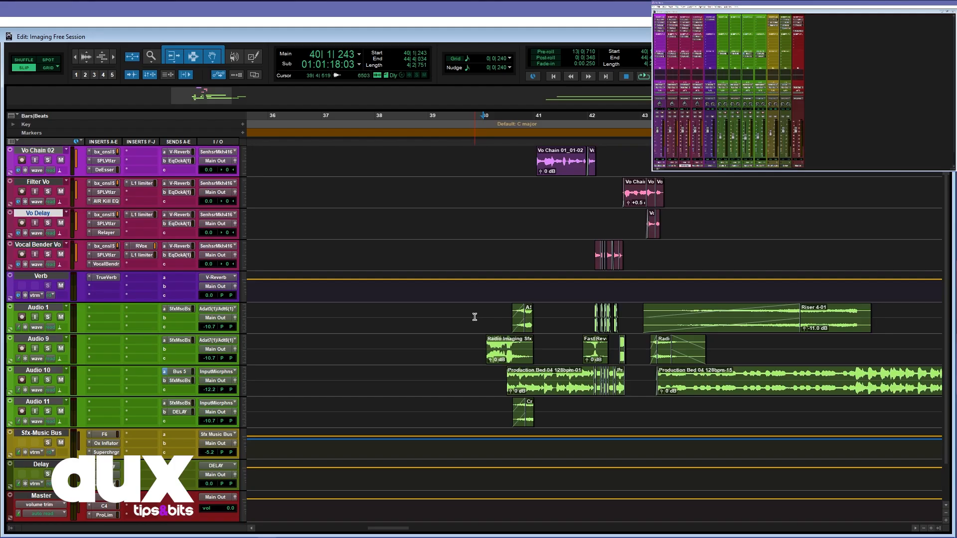
Select the sound effect and music clips across the green audio tracks, and solo Audio 1 and Audio 9.
drag(469, 311, 649, 360)
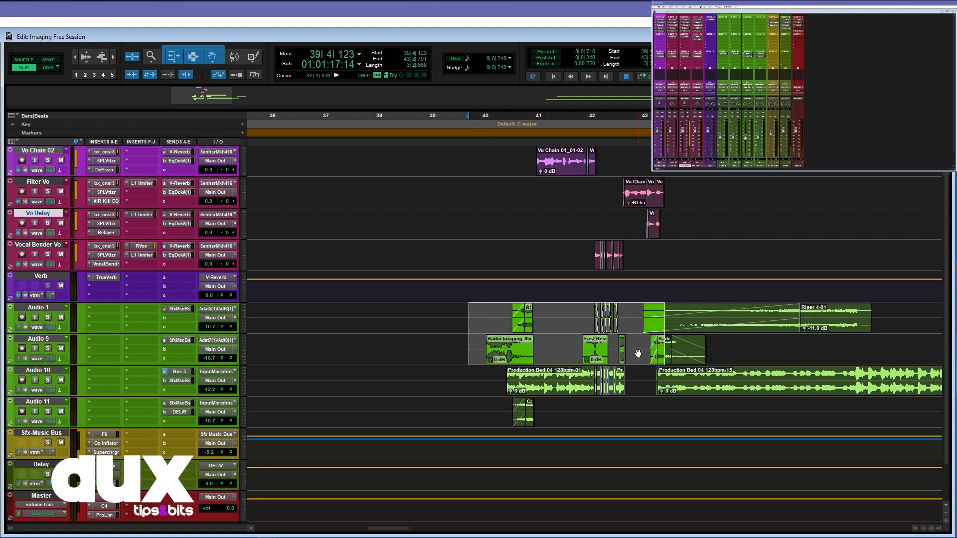
key(r)
key(r)
drag(559, 314, 744, 413)
click(51, 316)
click(49, 348)
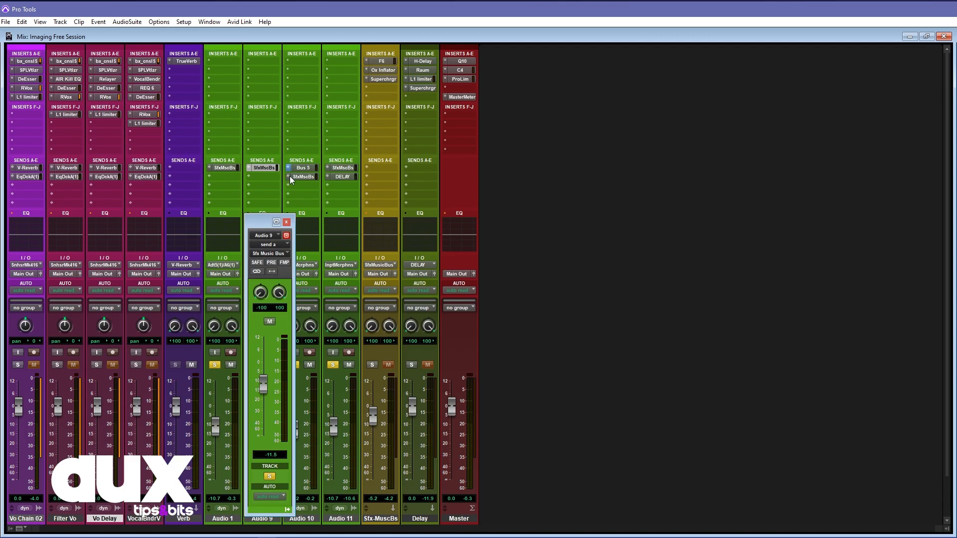
Display the Sfx Music Bus sends of Audio 10 and Audio 11.
click(299, 176)
click(343, 168)
click(287, 222)
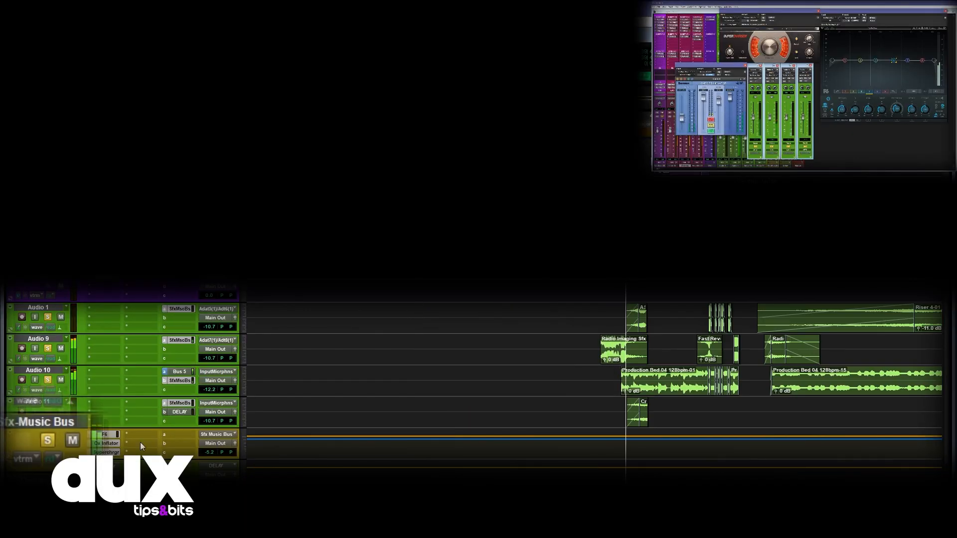
Toggle the solo of the Sfx-Music Bus during playback to compare the sound with and without the bus processing.
click(50, 440)
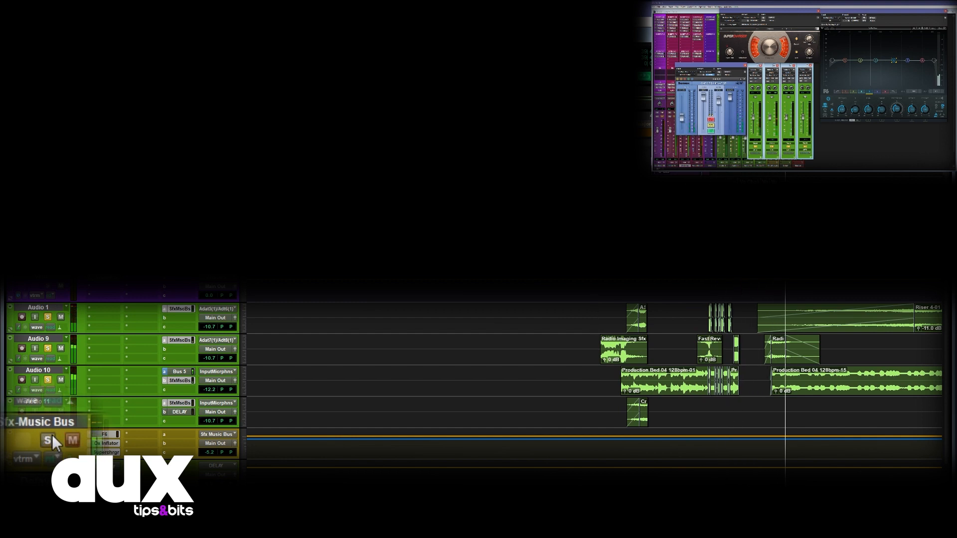
key(r)
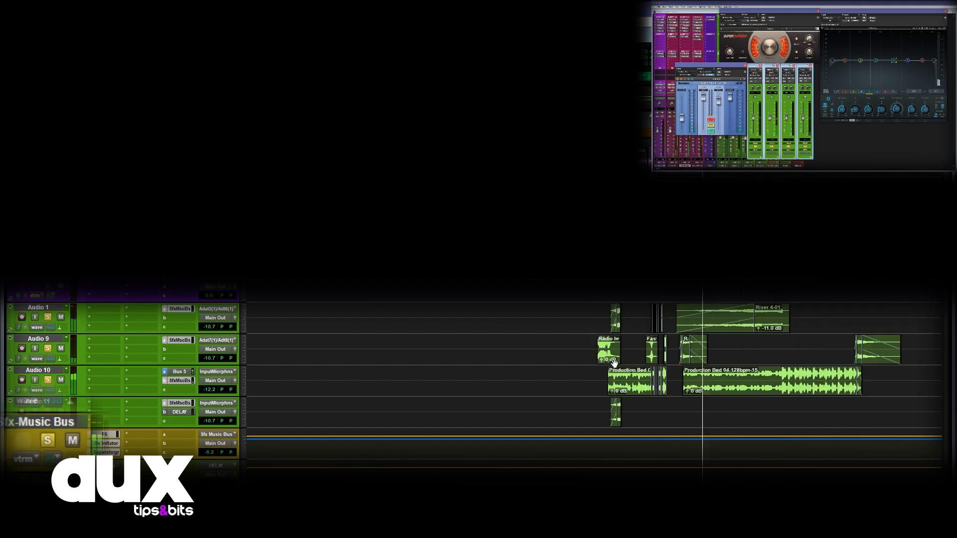
click(48, 439)
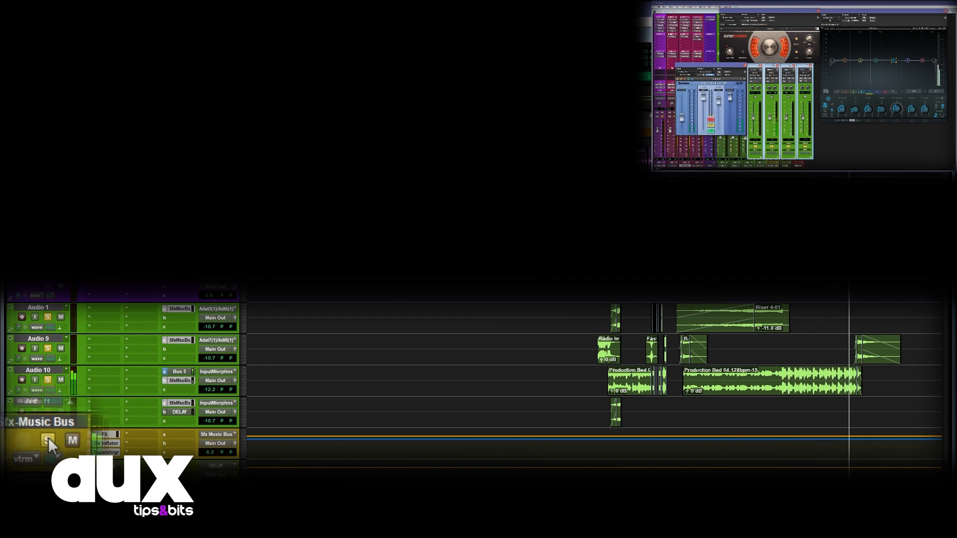
click(48, 439)
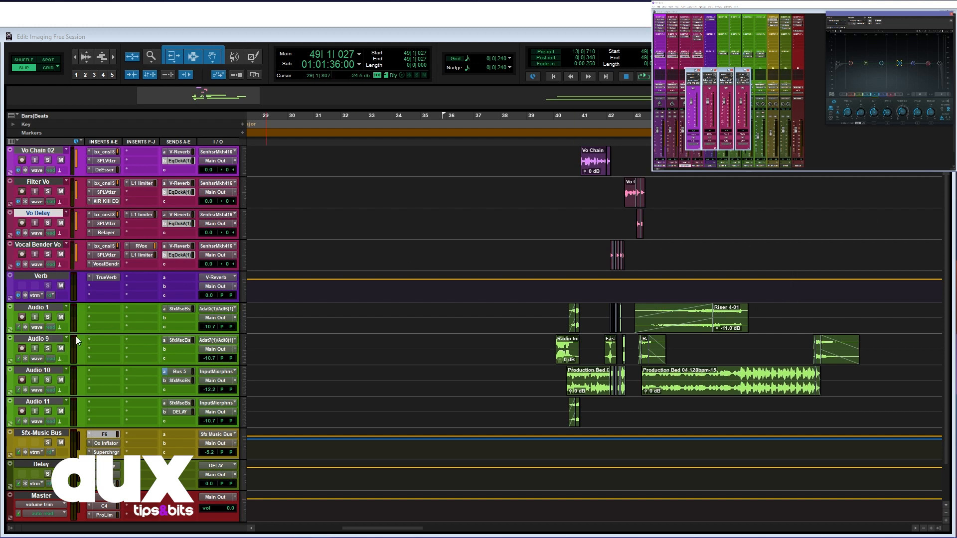
Solo Audio 11 and play its Crowd Cheering clip with the selection extended past the clip's end.
click(47, 412)
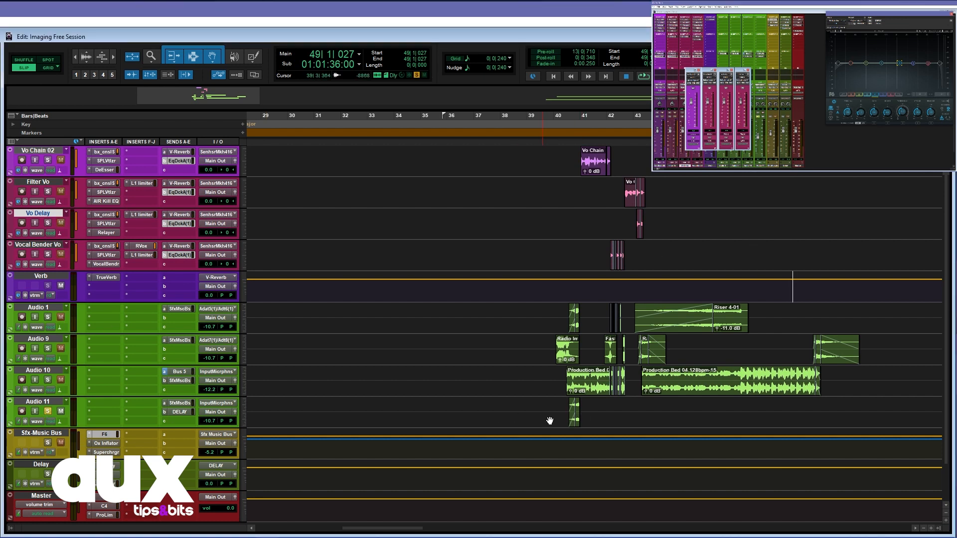
key(space)
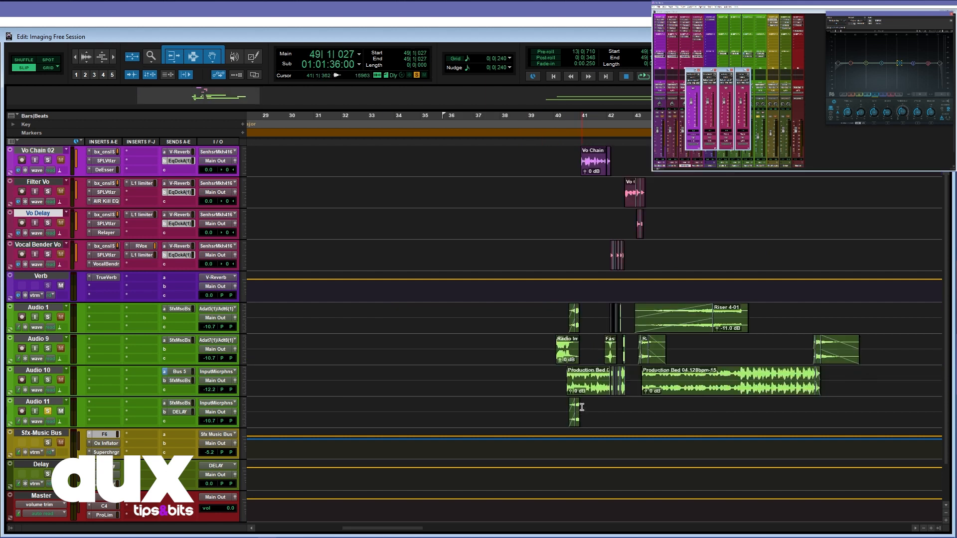
scroll(582, 407, up, 4)
click(542, 421)
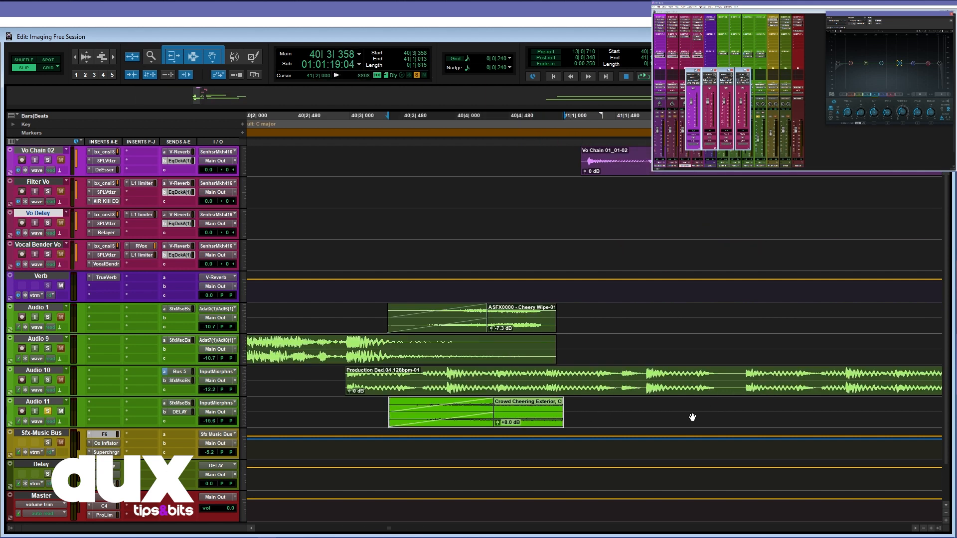
shift+click(739, 407)
key(space)
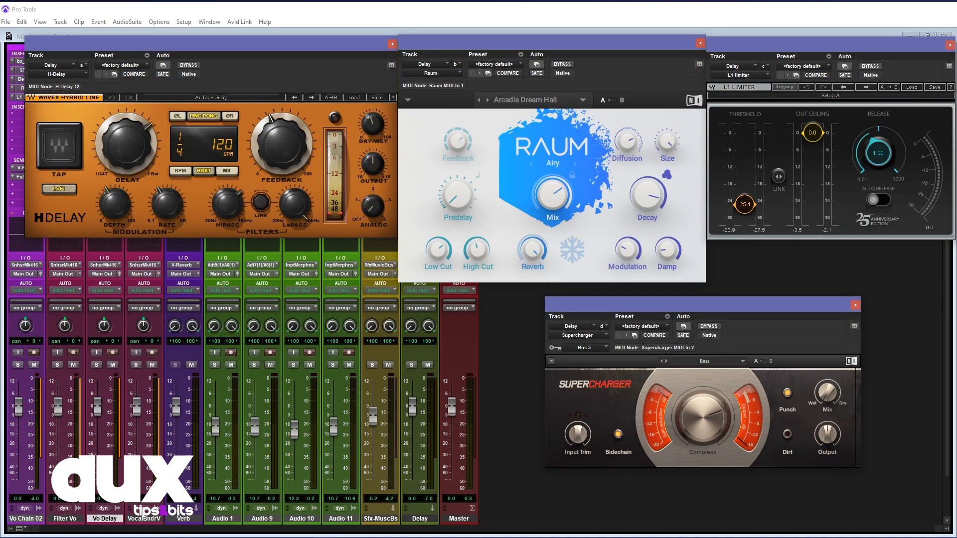
Toggle the solo of Audio 11 in the mixer and finish with the track soloed.
click(333, 364)
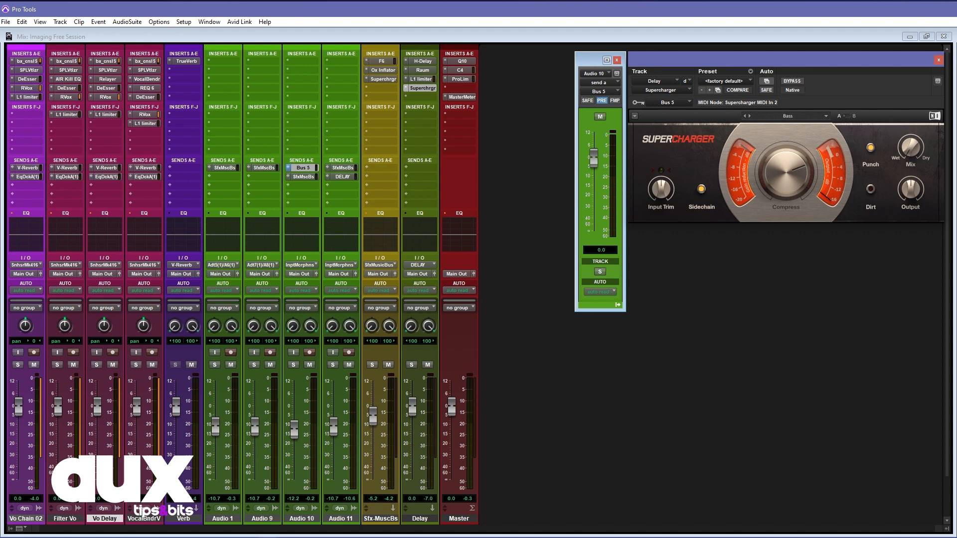
click(332, 365)
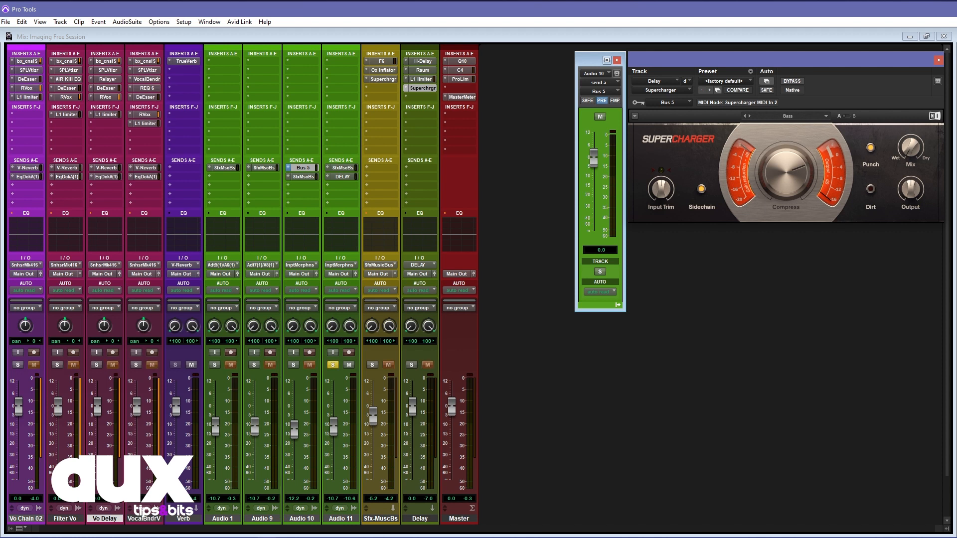